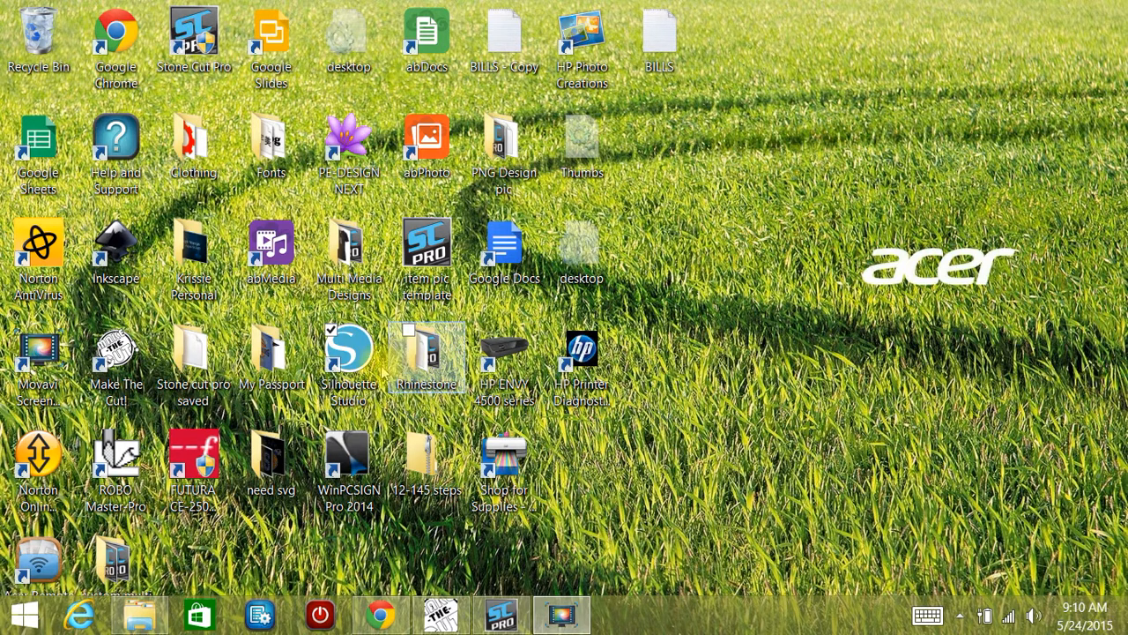
# Launch Silhouette Studio and open the 13-44 SVG rhinestone design from New folder.
pyautogui.click(355, 364)
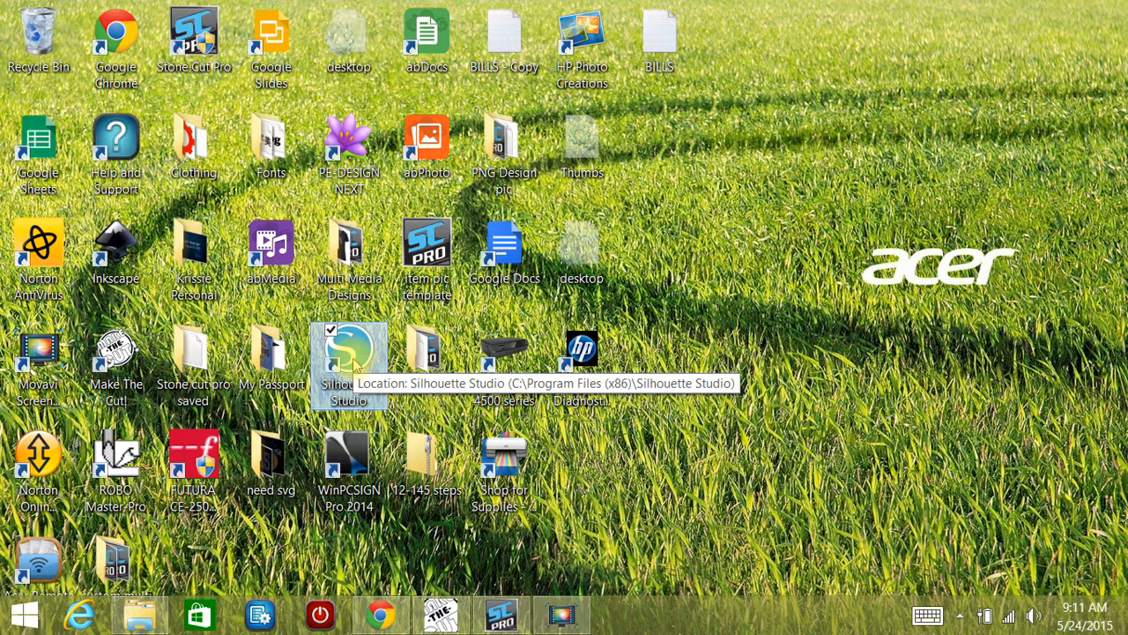
pyautogui.doubleClick(354, 363)
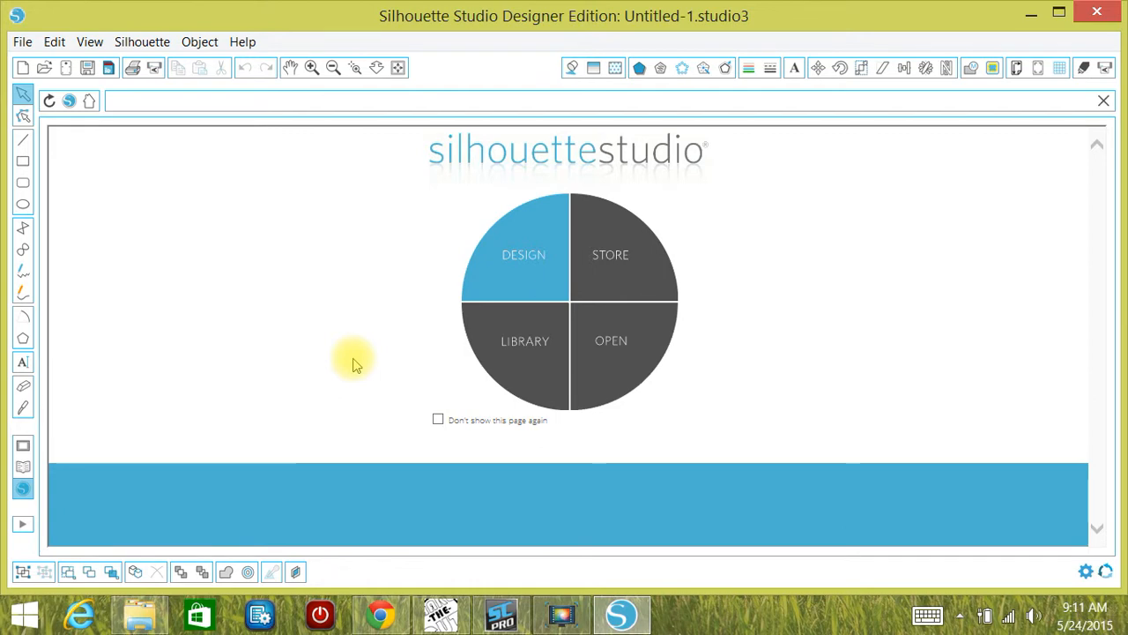
pyautogui.click(608, 352)
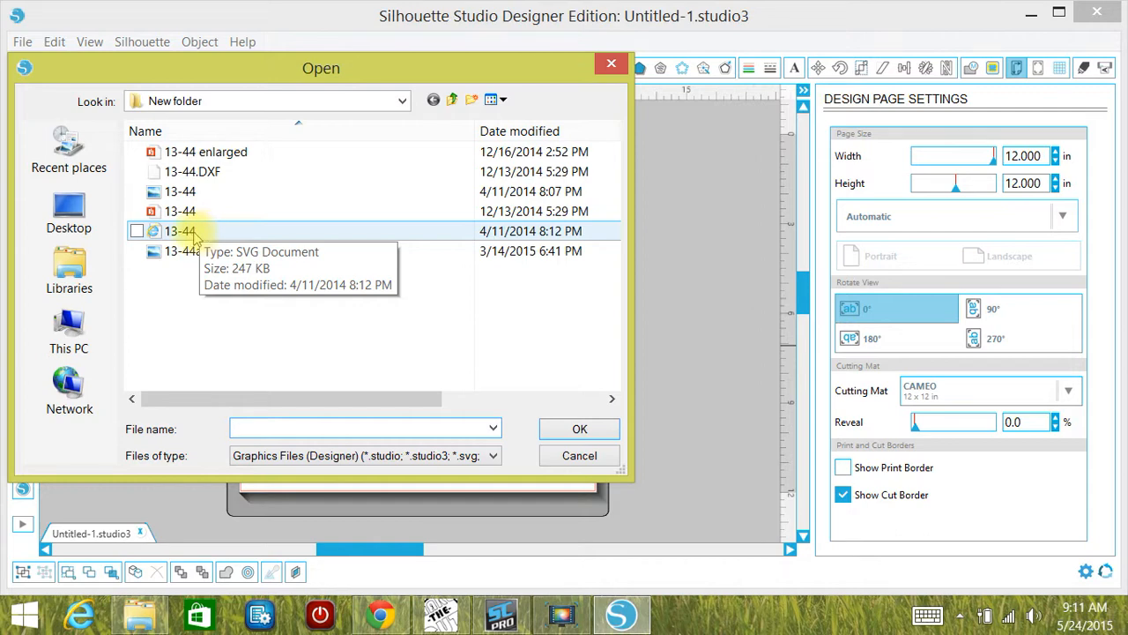
pyautogui.click(194, 231)
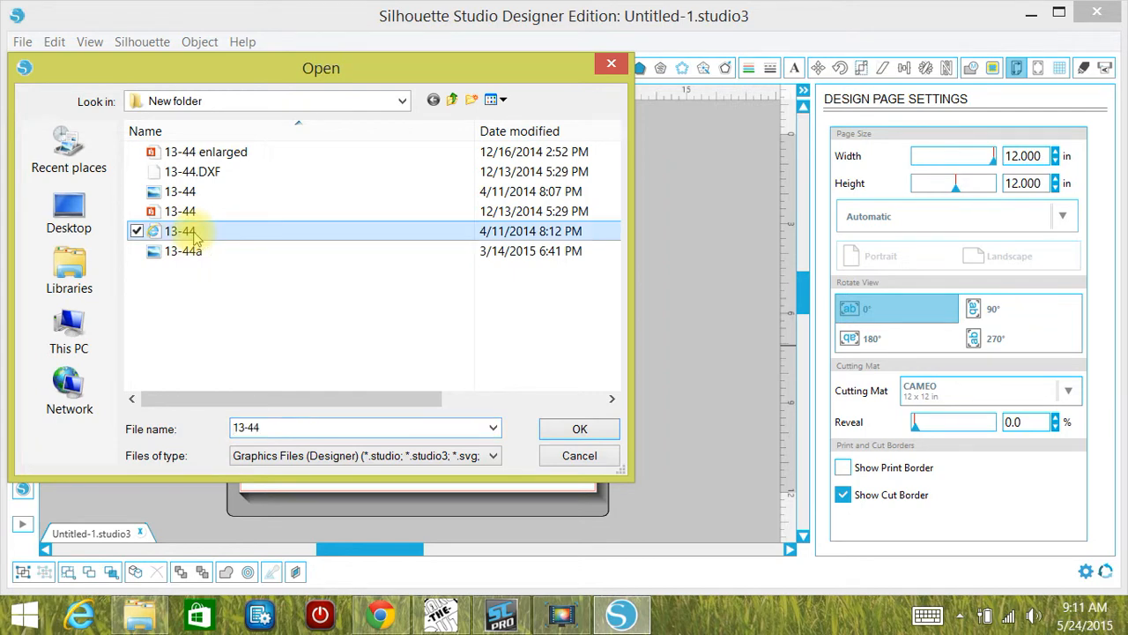
pyautogui.click(567, 431)
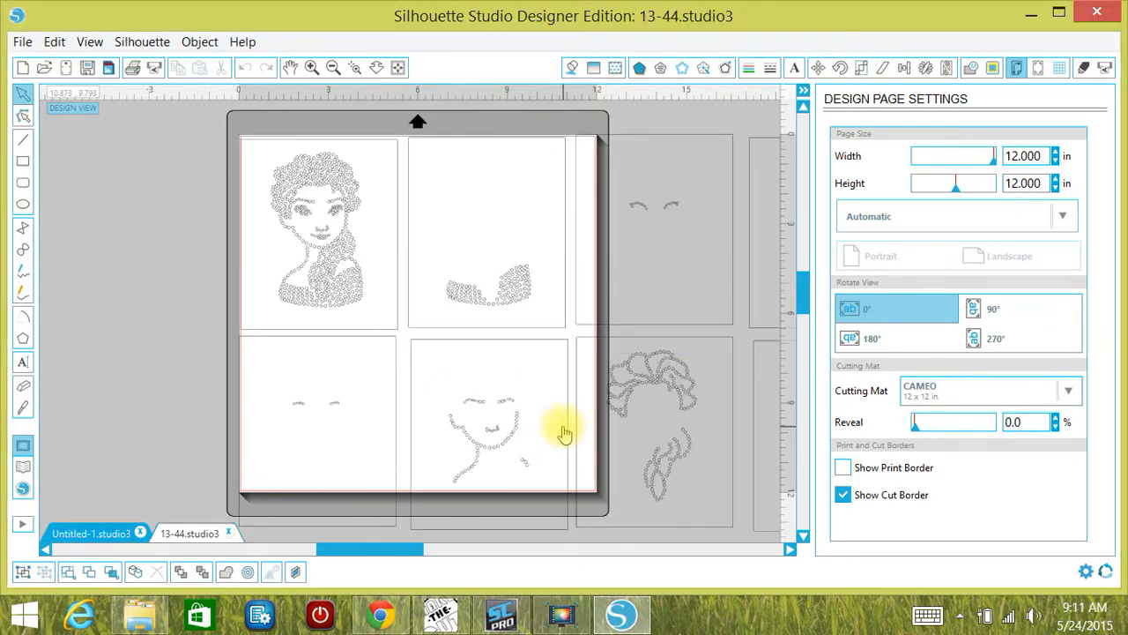
# Release the compound path of the whole imported 13-44 SVG design to separate its circles.
pyautogui.click(242, 333)
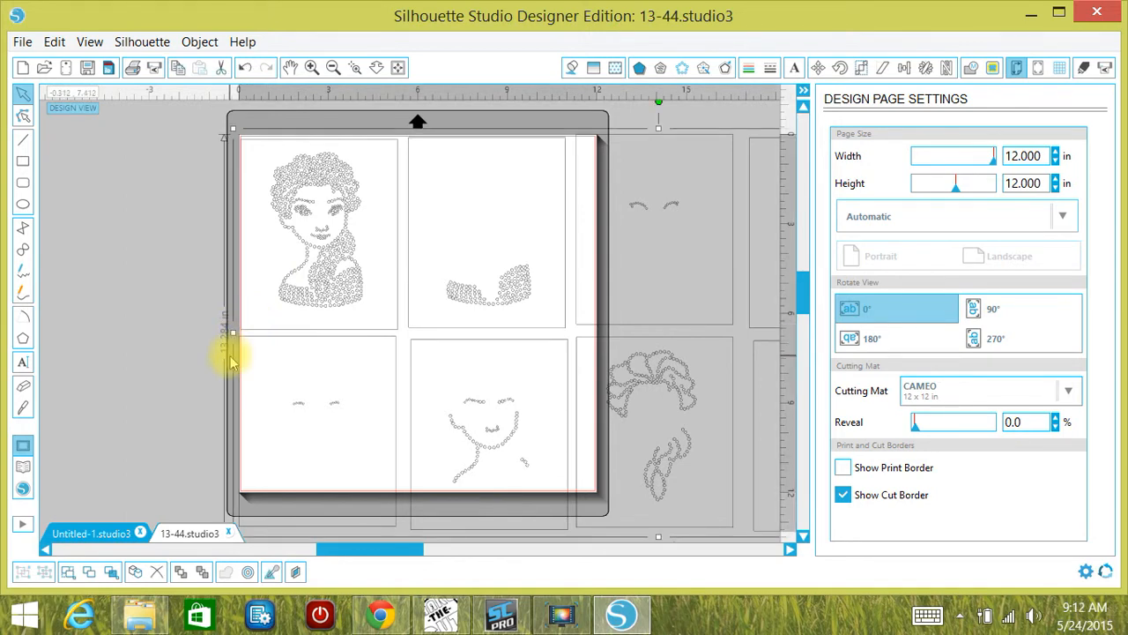
pyautogui.click(332, 69)
pyautogui.click(332, 69)
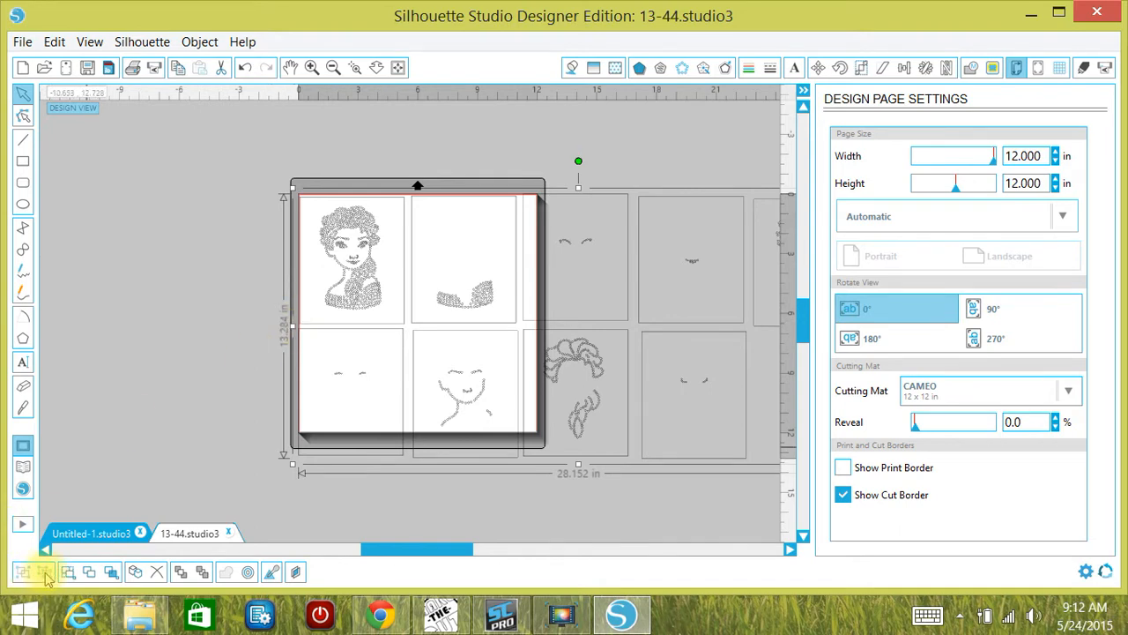
pyautogui.click(194, 45)
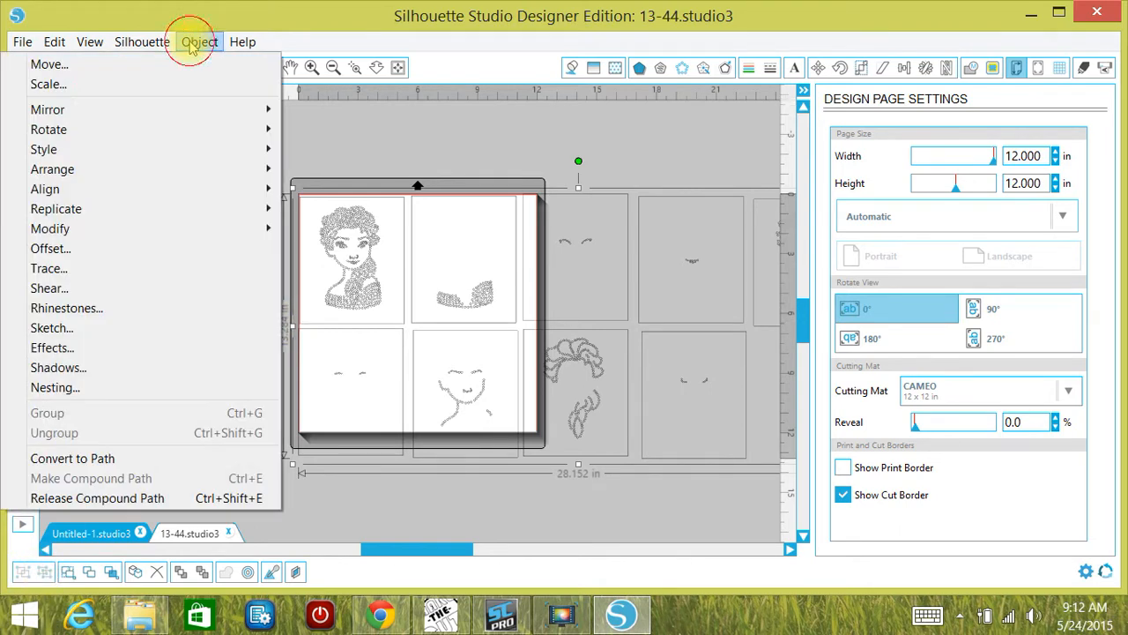
pyautogui.click(104, 499)
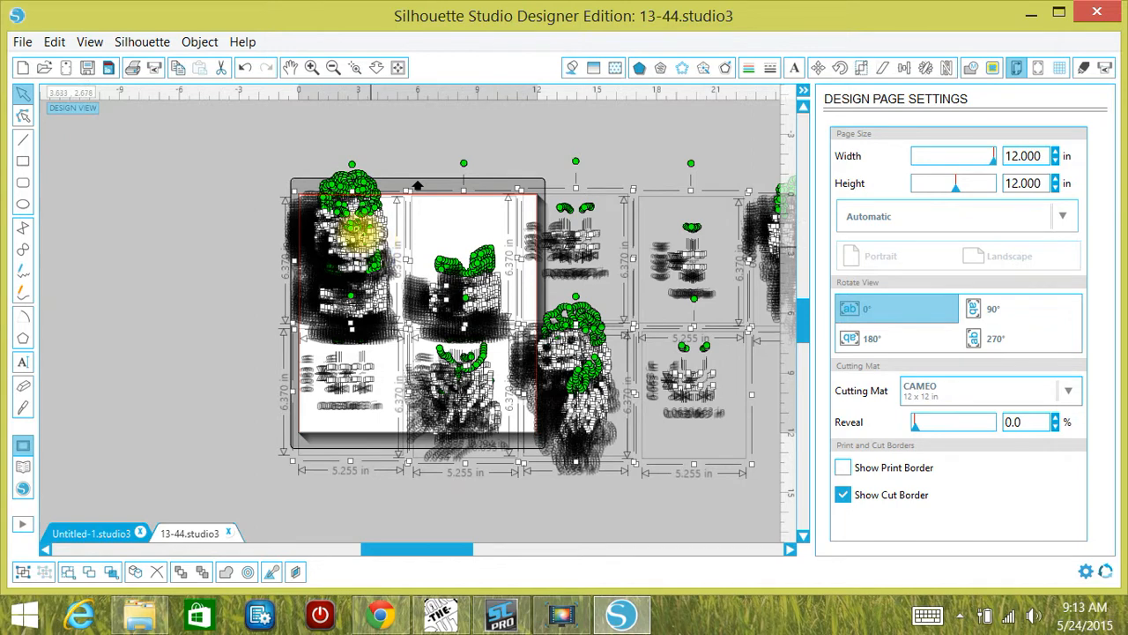
# Deselect the design and measure one hair circle in the full portrait and one circle in the frame below it.
pyautogui.click(160, 148)
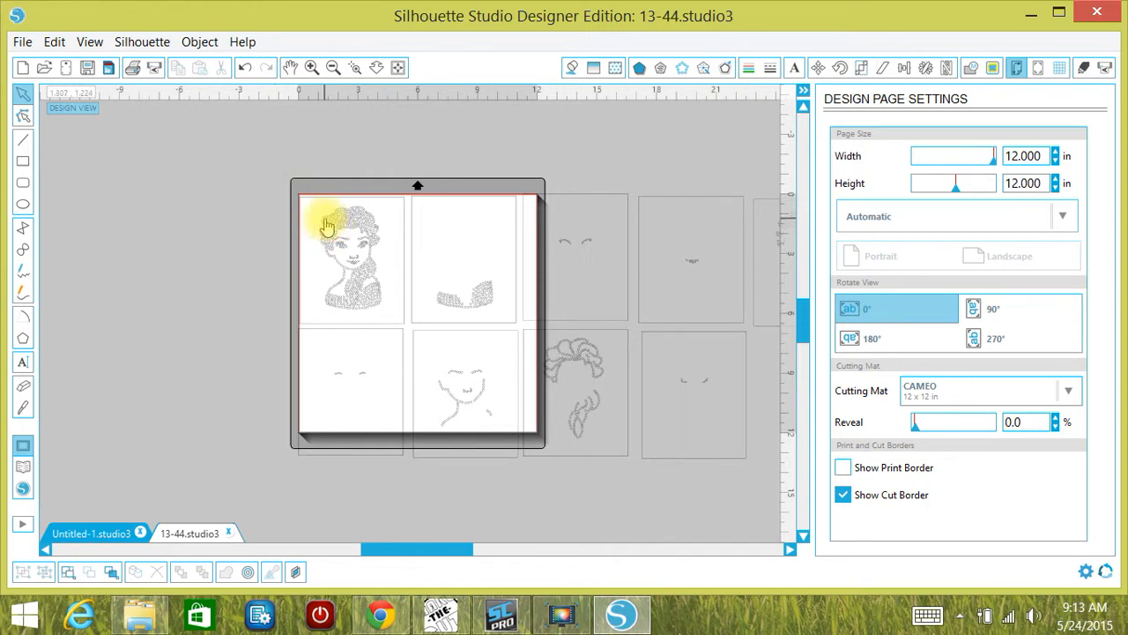
pyautogui.click(326, 226)
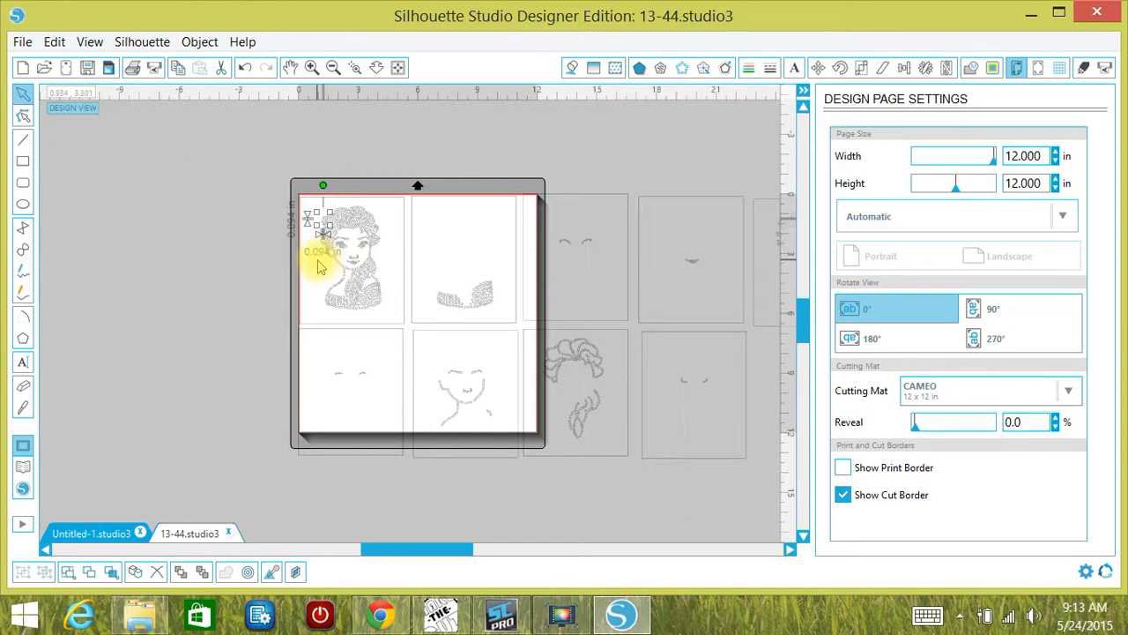
pyautogui.click(342, 377)
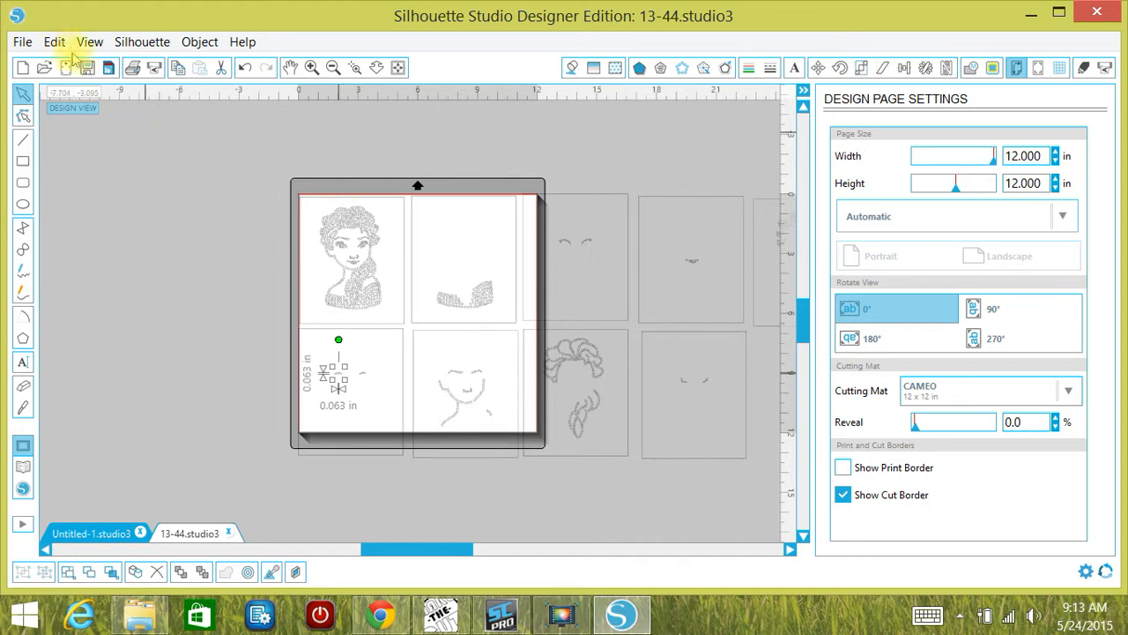
# Open Preferences and review the import options for GSD, DXF and SVG files.
pyautogui.click(145, 45)
pyautogui.click(92, 44)
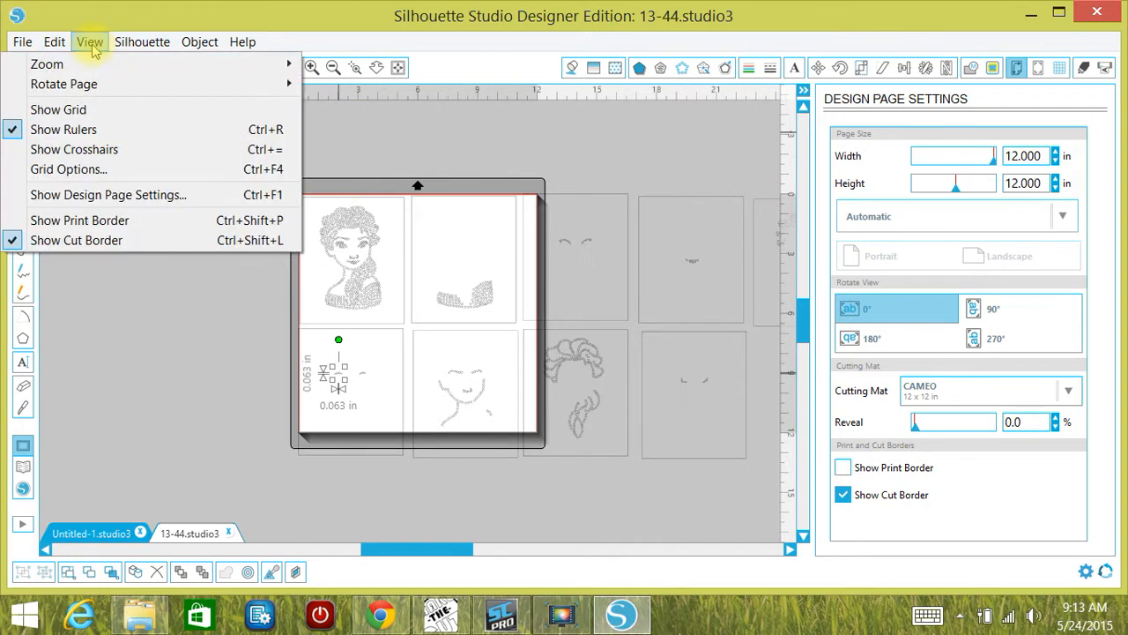
pyautogui.moveTo(58, 47)
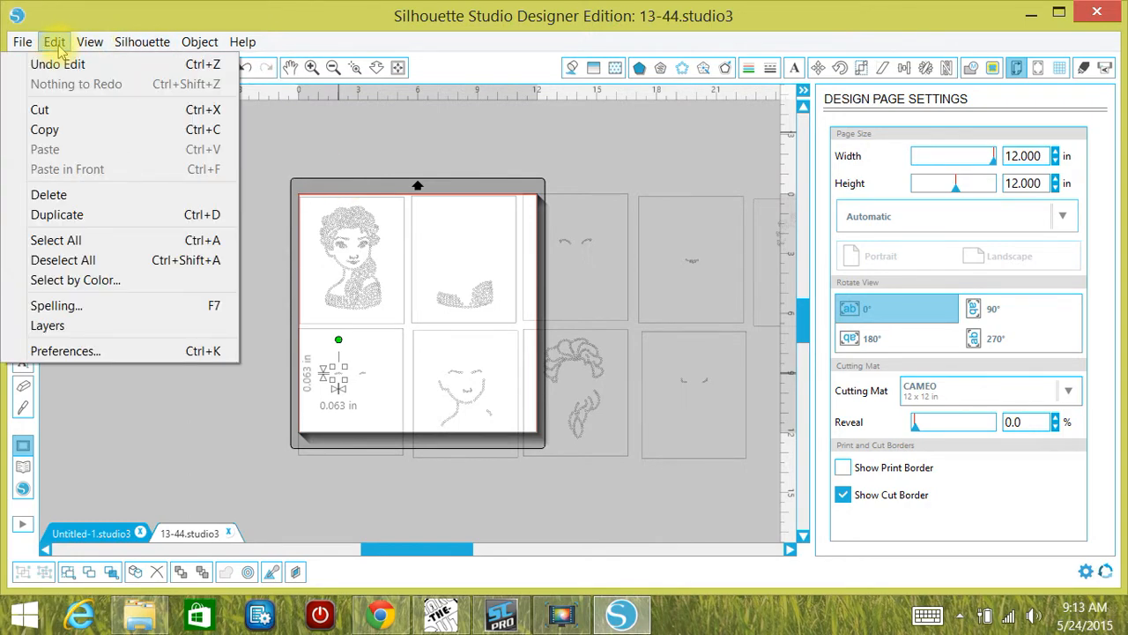
pyautogui.click(78, 353)
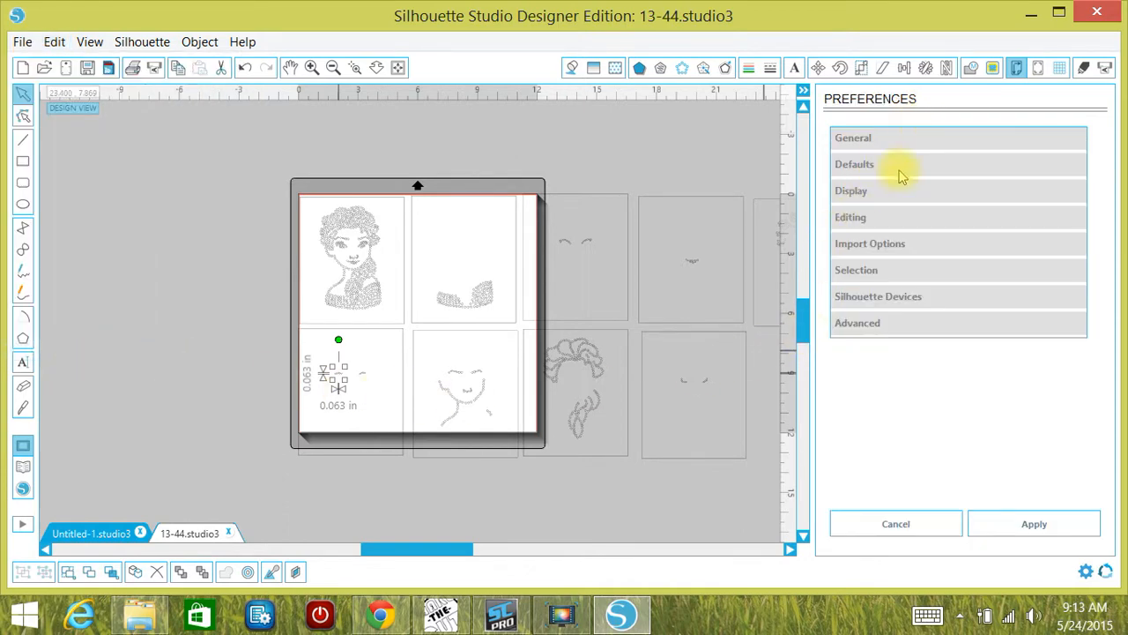
pyautogui.click(867, 251)
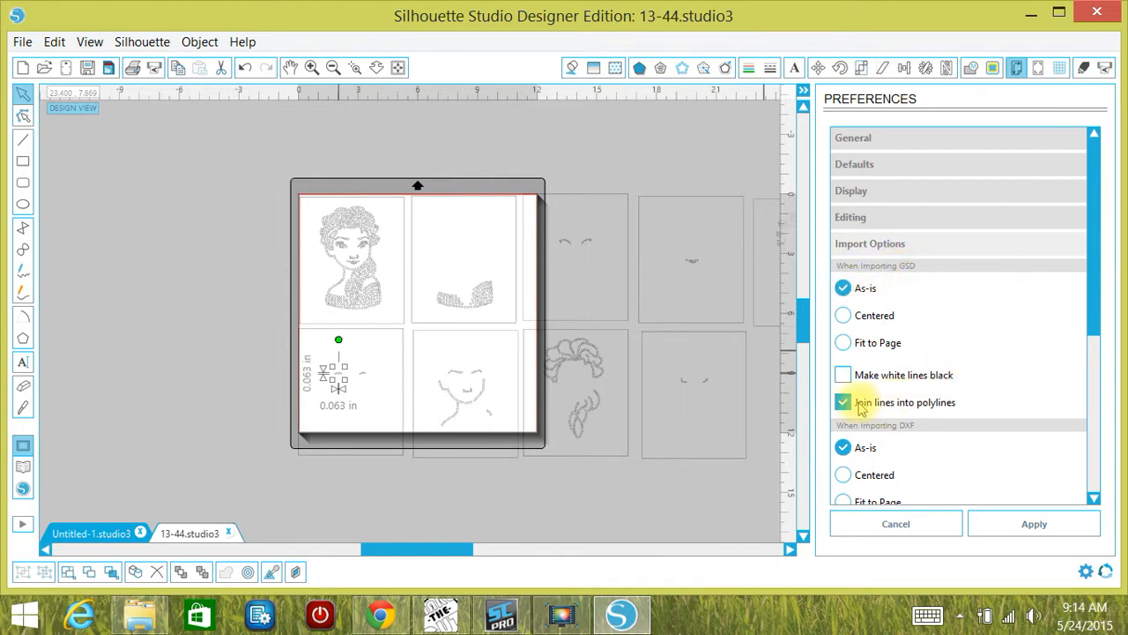
pyautogui.moveTo(1100, 298); pyautogui.dragTo(1100, 373)
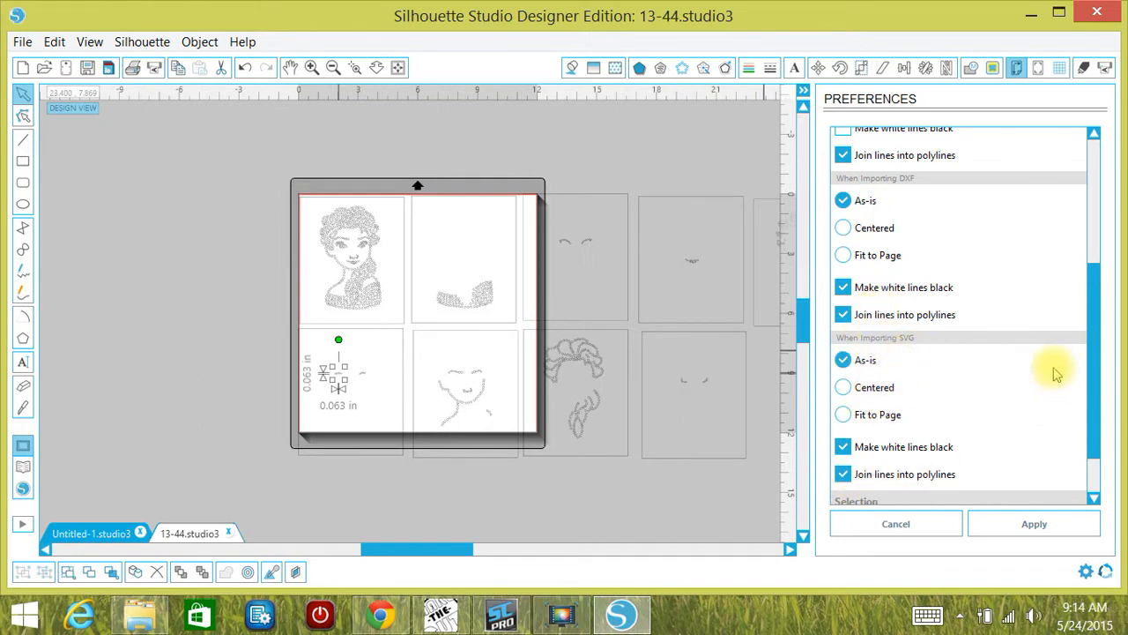
pyautogui.scroll(-3, 1093, 340)
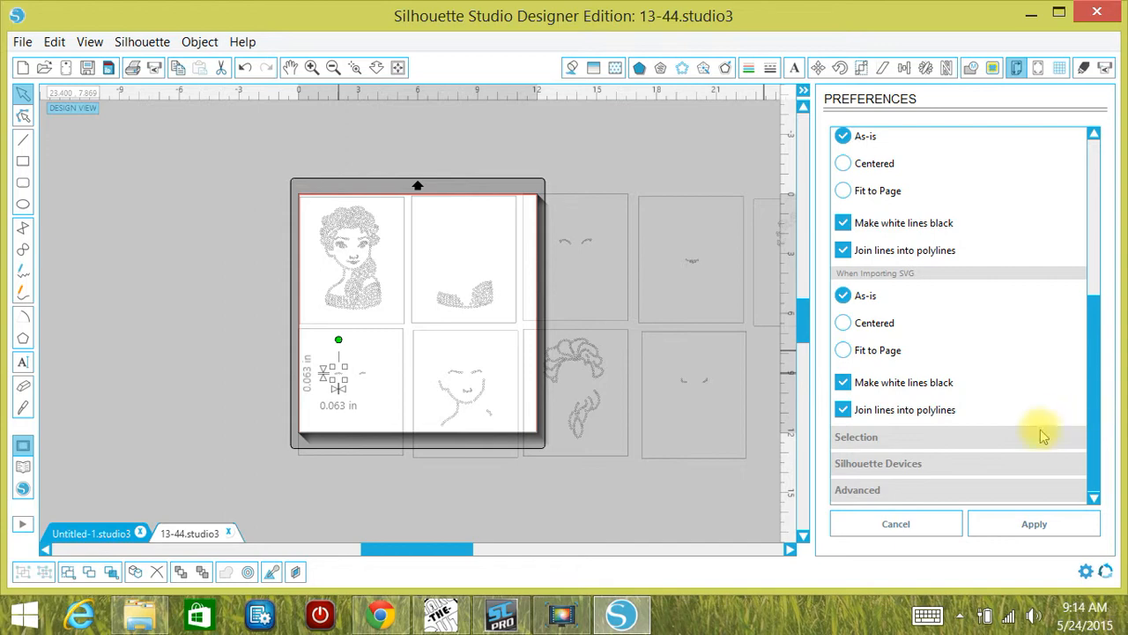
pyautogui.click(1085, 342)
pyautogui.moveTo(1091, 307); pyautogui.dragTo(905, 168)
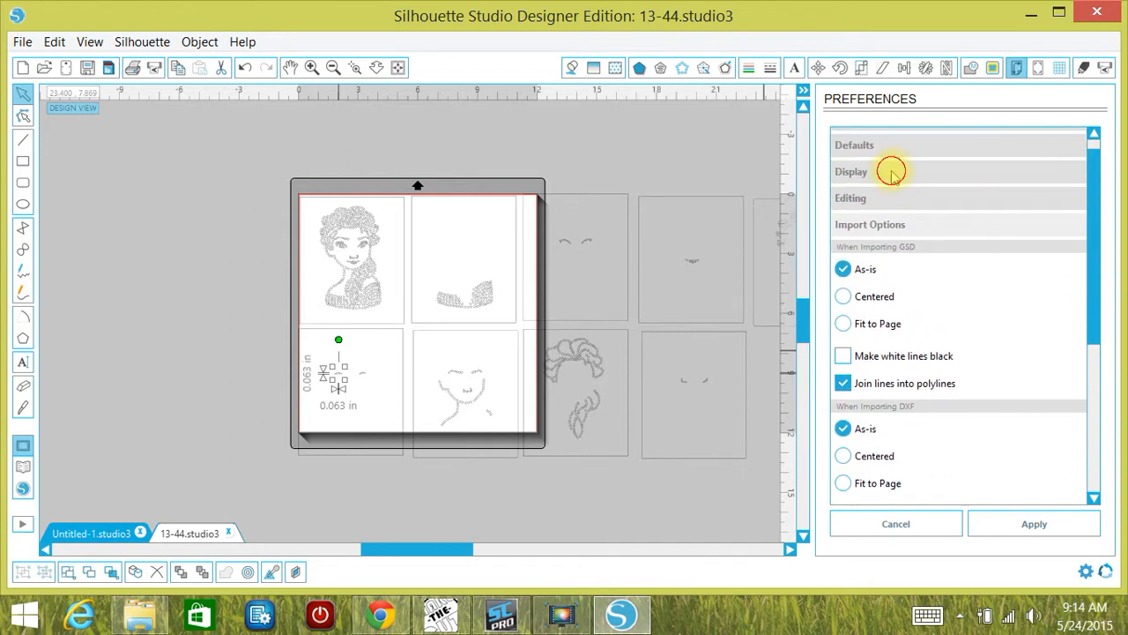
# Review the display preferences down to the curve quality setting and apply the preferences.
pyautogui.click(893, 173)
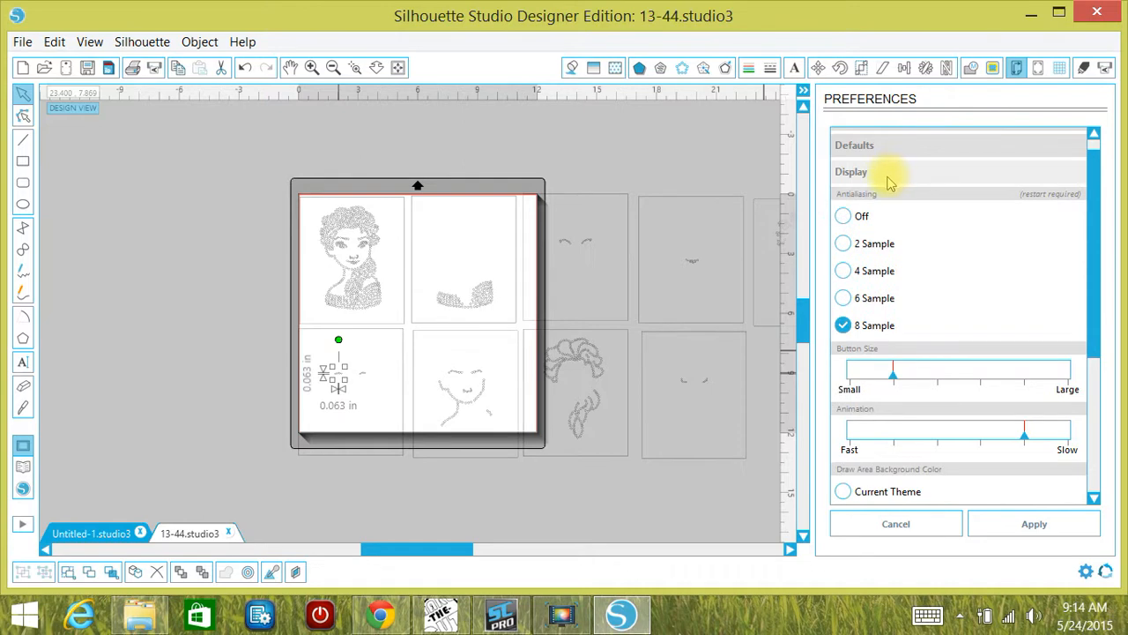
pyautogui.moveTo(1087, 171); pyautogui.dragTo(1092, 346)
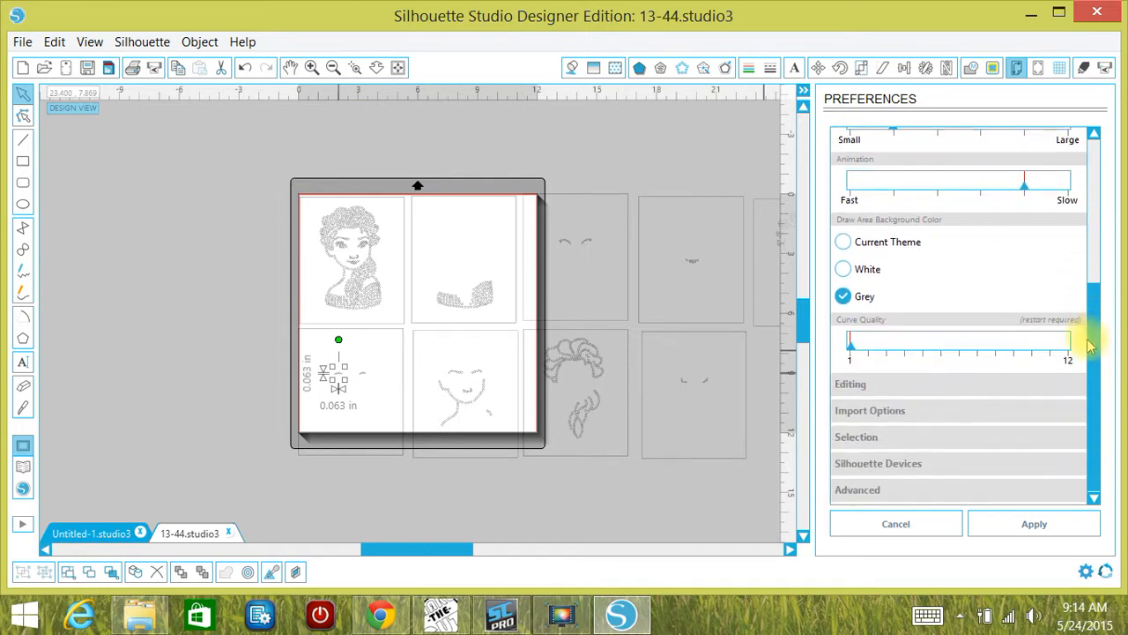
pyautogui.click(1049, 533)
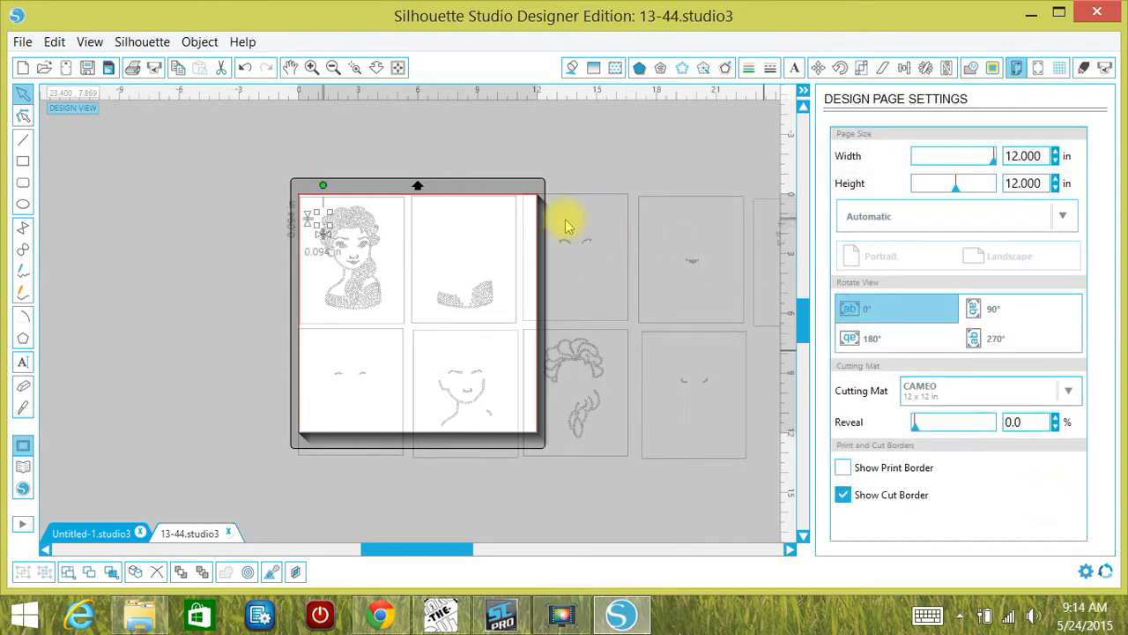
pyautogui.press('Tab')
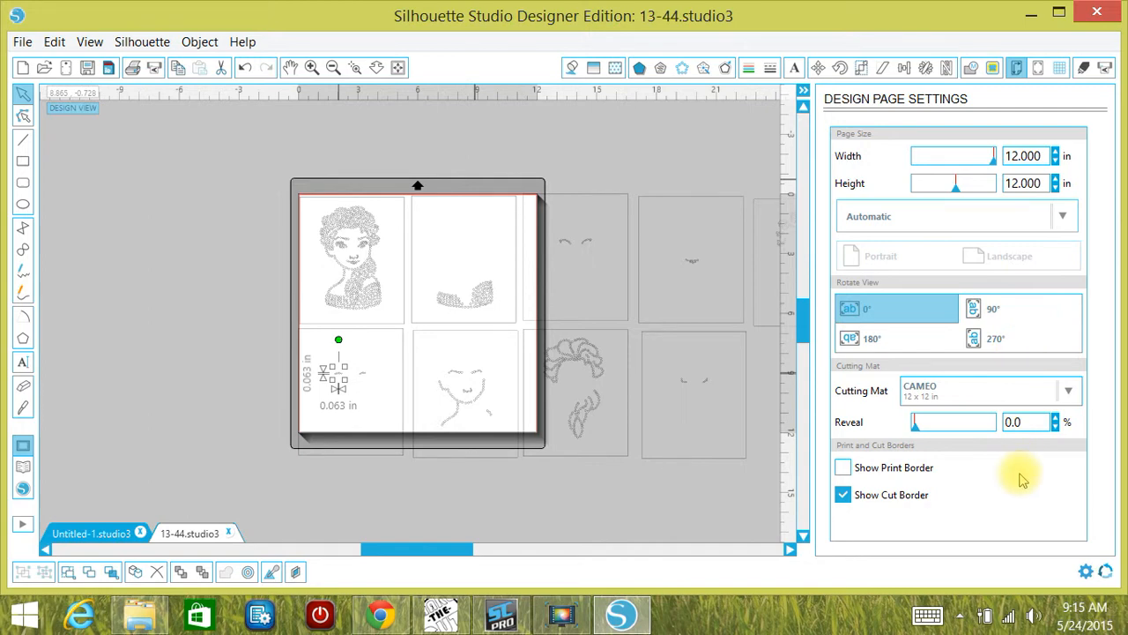
# Create a new blank document and open the 13-44.DXF file.
pyautogui.click(21, 67)
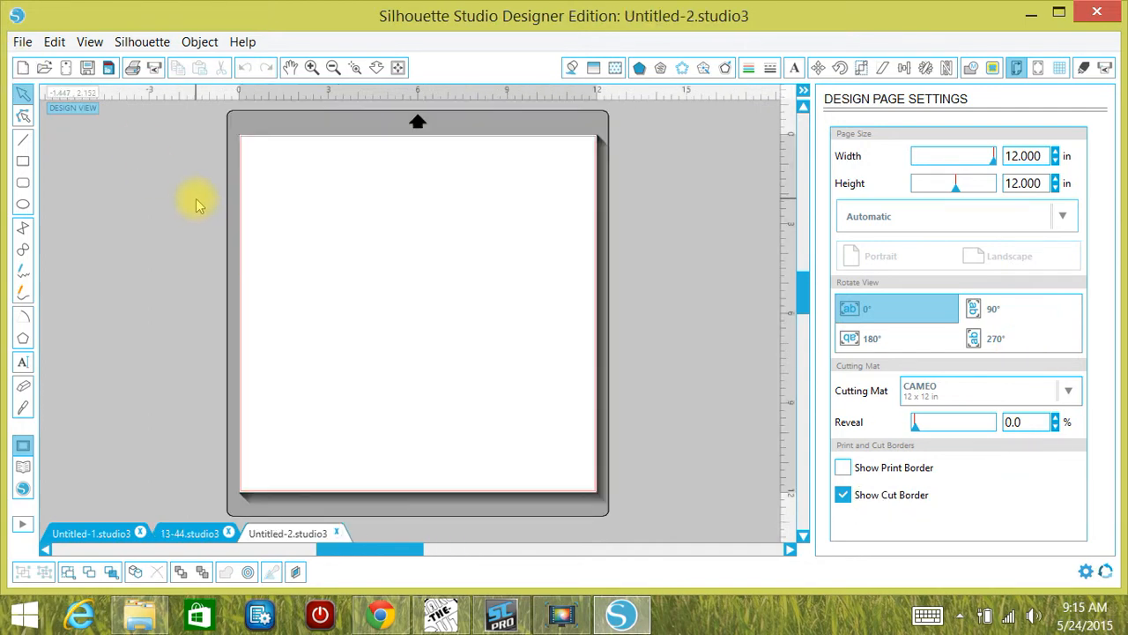
pyautogui.click(43, 68)
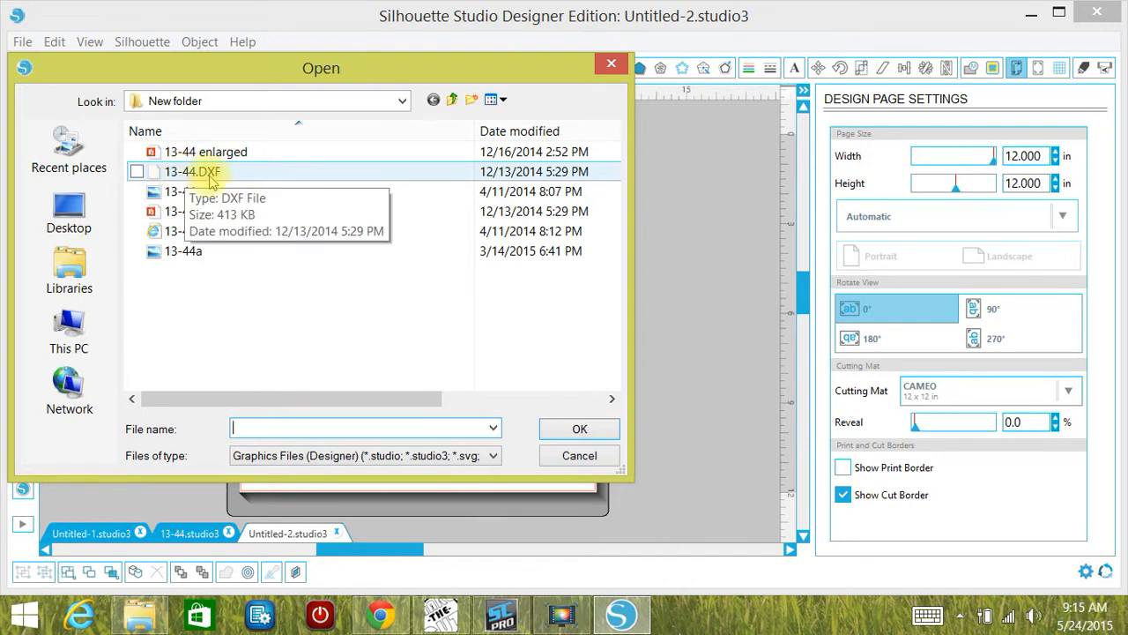
pyautogui.click(172, 171)
pyautogui.click(558, 432)
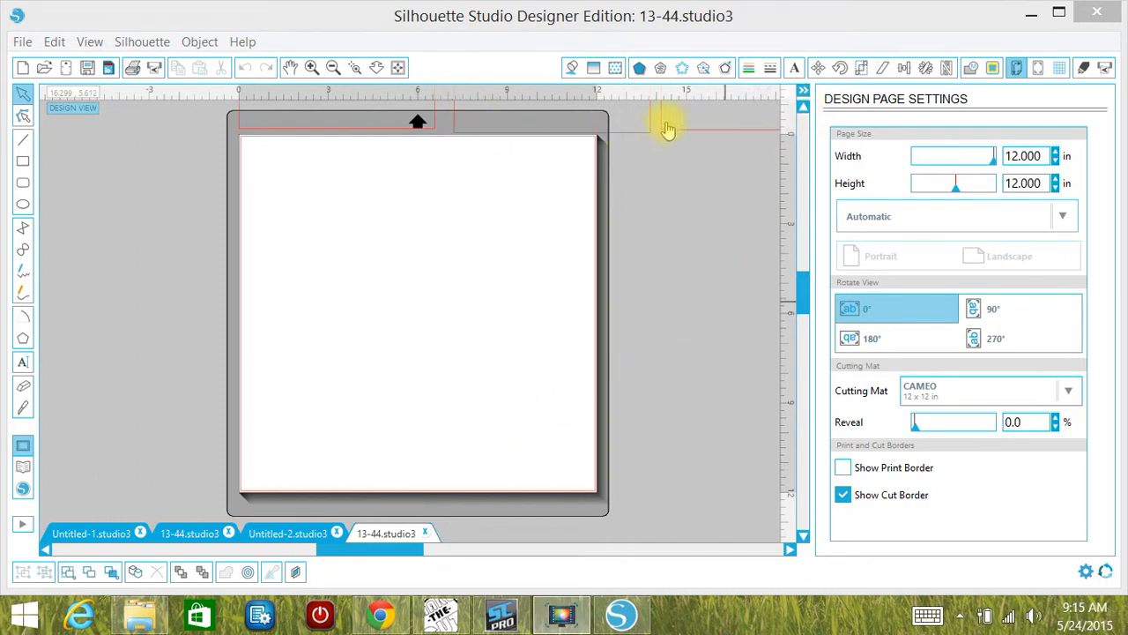
# Measure the portrait's frame, one of its hair circles and one circle in the frame below in the DXF design.
pyautogui.click(802, 106)
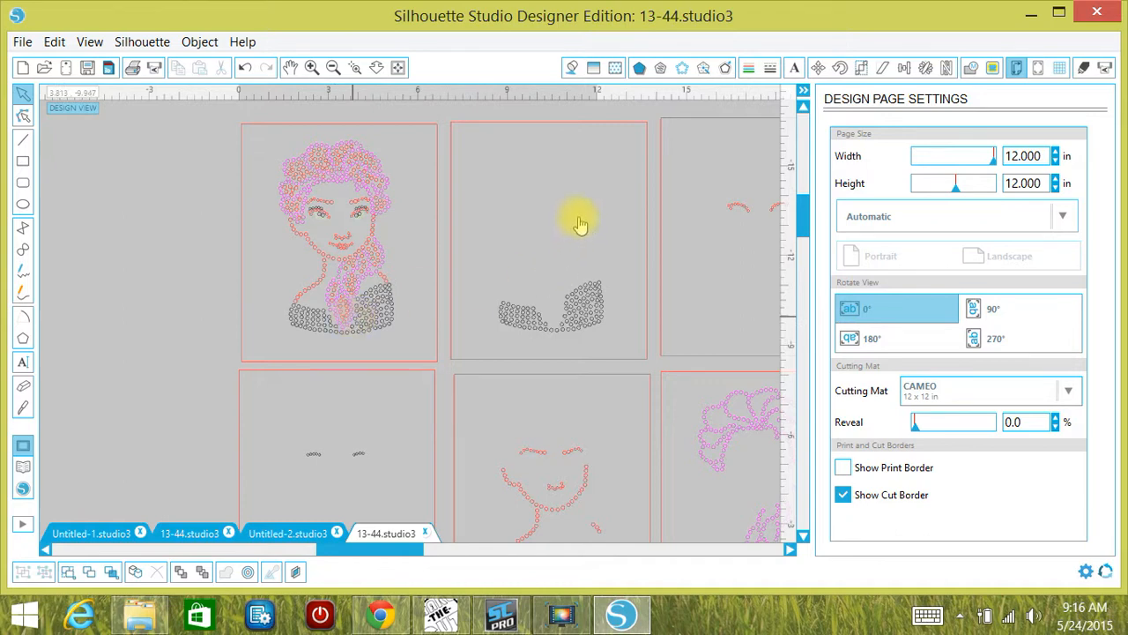
pyautogui.click(333, 67)
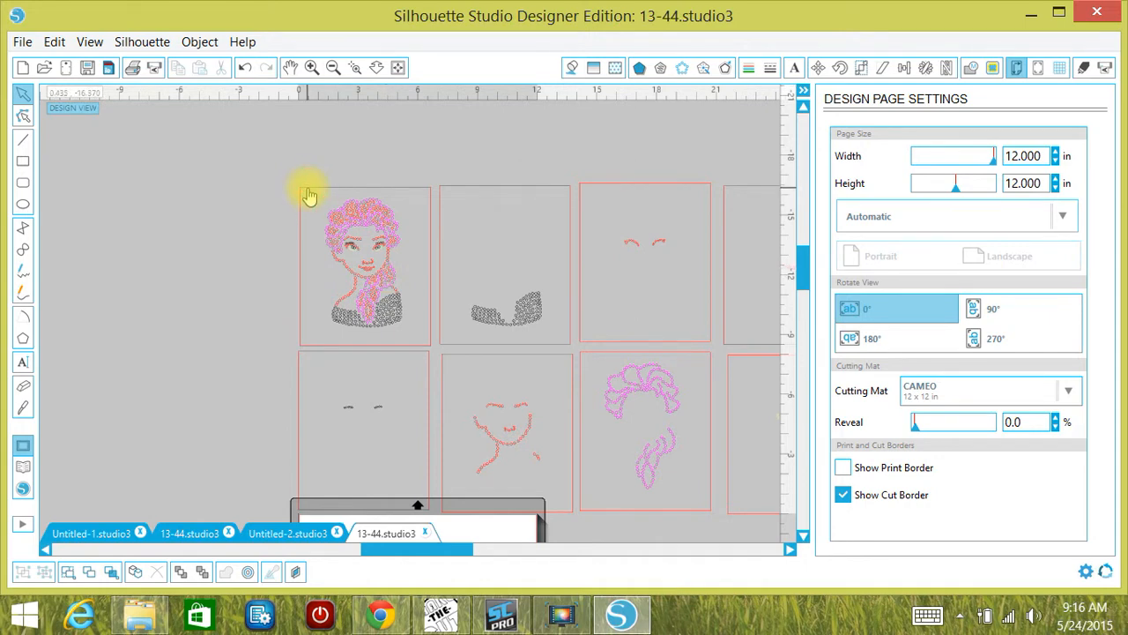
pyautogui.click(308, 194)
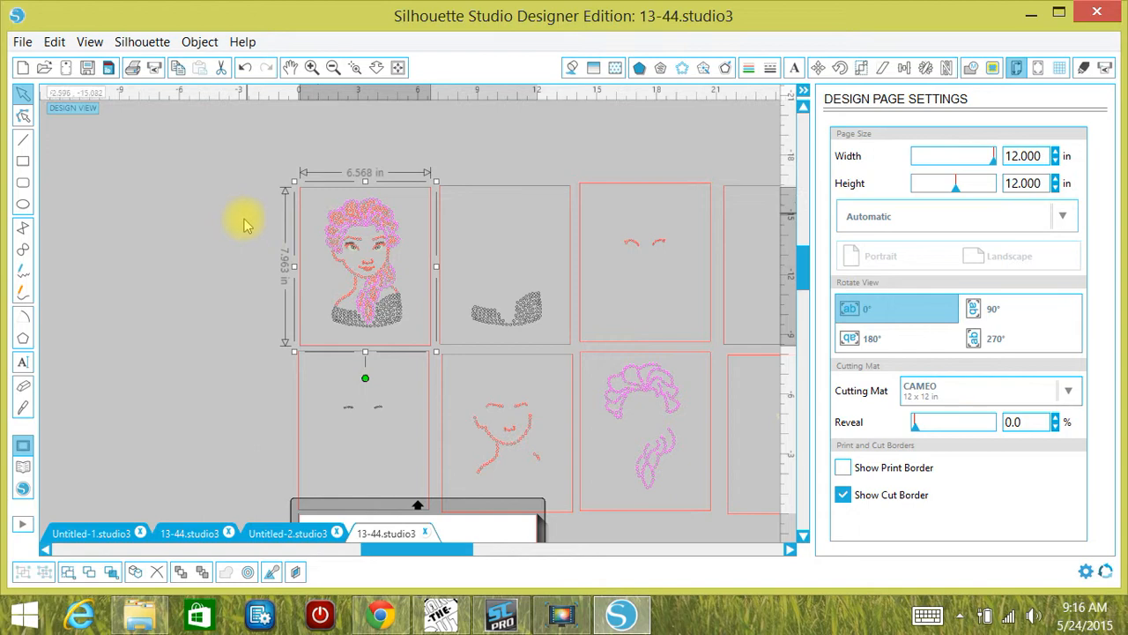
pyautogui.click(330, 221)
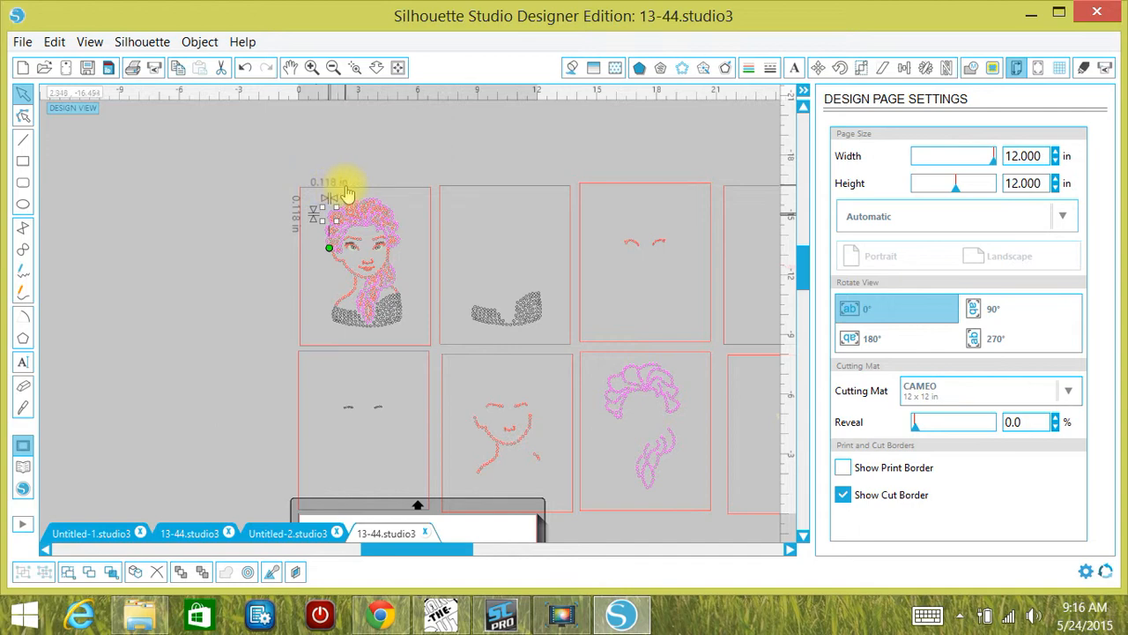
pyautogui.click(350, 411)
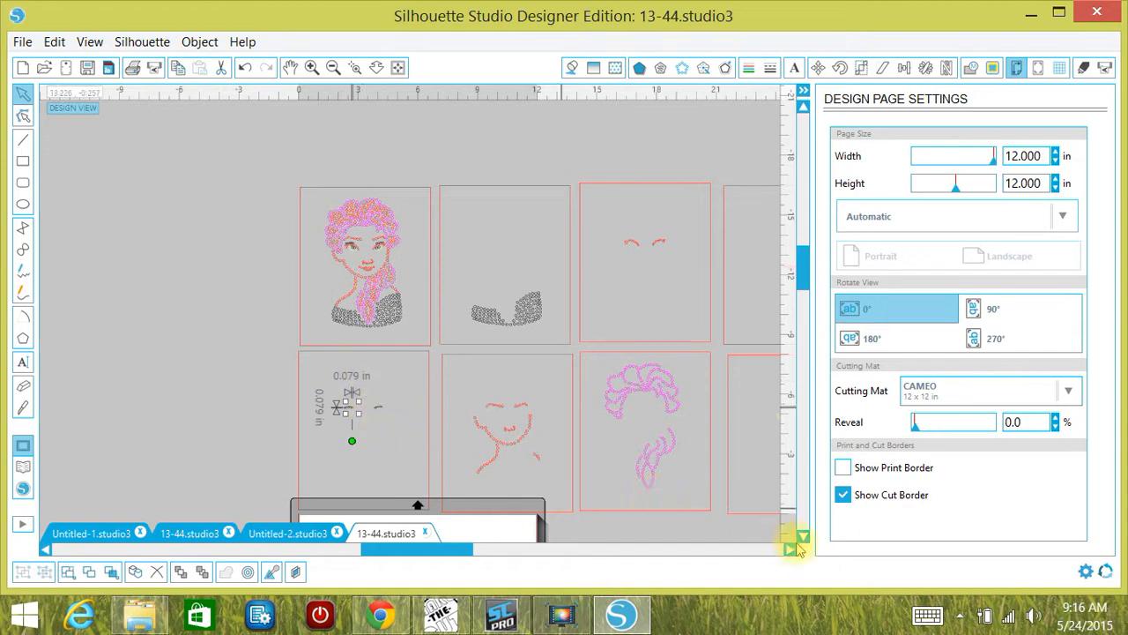
# Move the framed black dress section with its circles from above the mat onto the cutting mat, and deselect it.
pyautogui.click(332, 70)
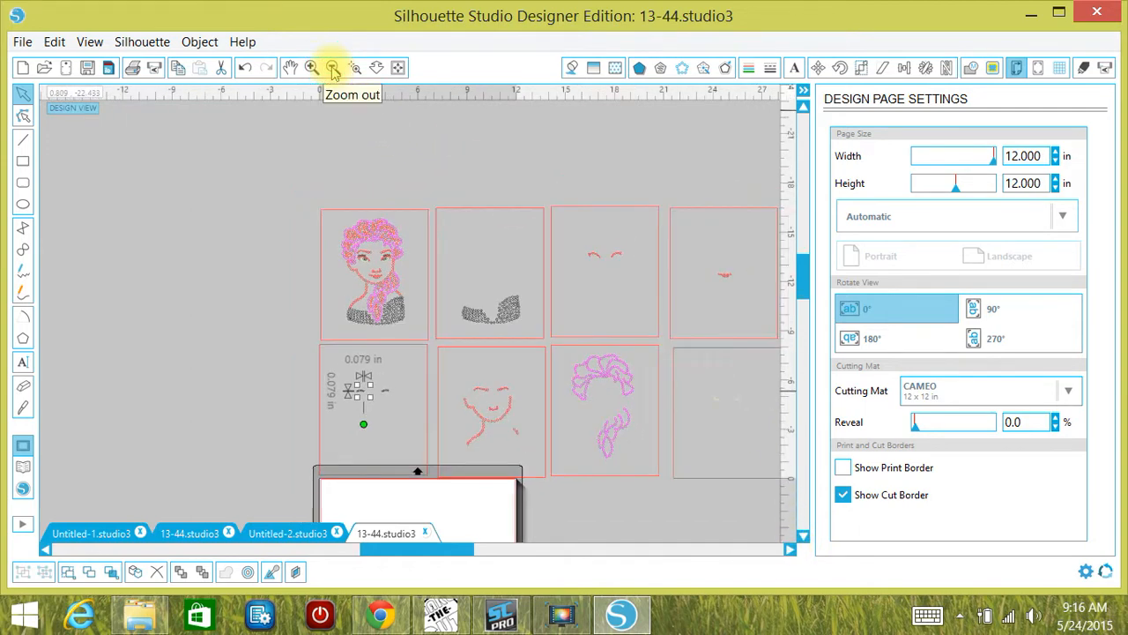
pyautogui.click(332, 70)
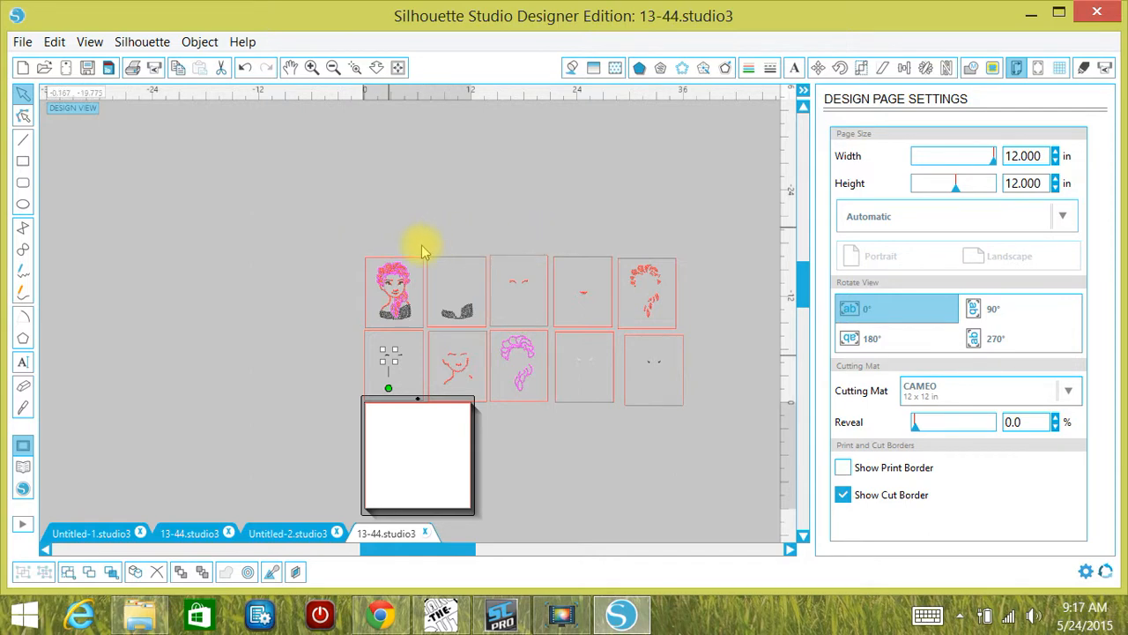
pyautogui.click(491, 336)
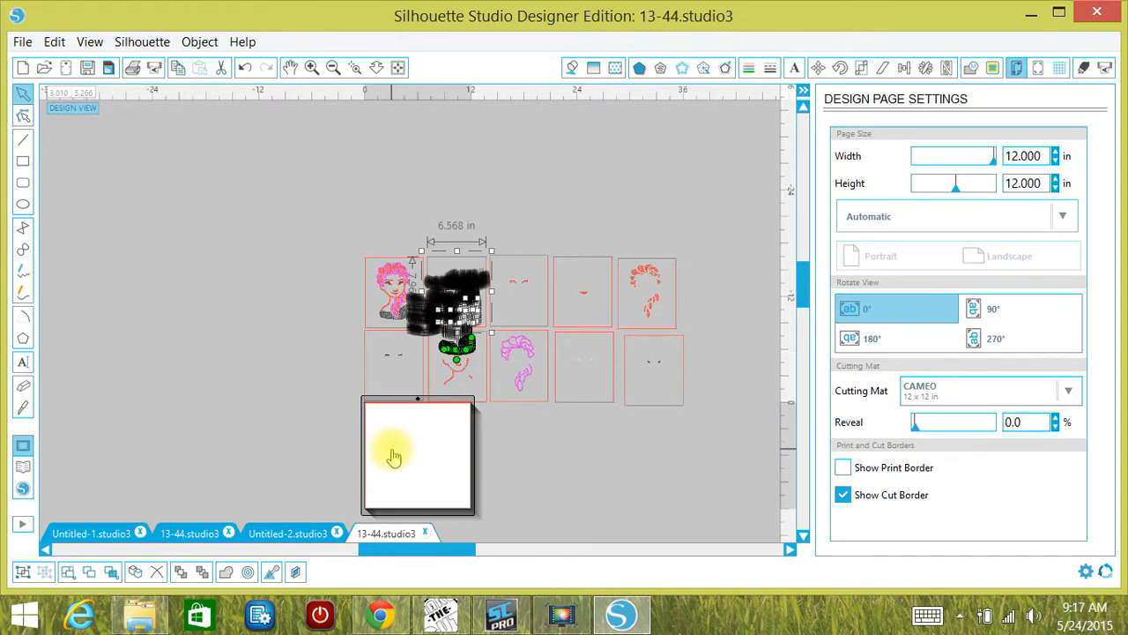
pyautogui.moveTo(393, 448); pyautogui.dragTo(385, 424)
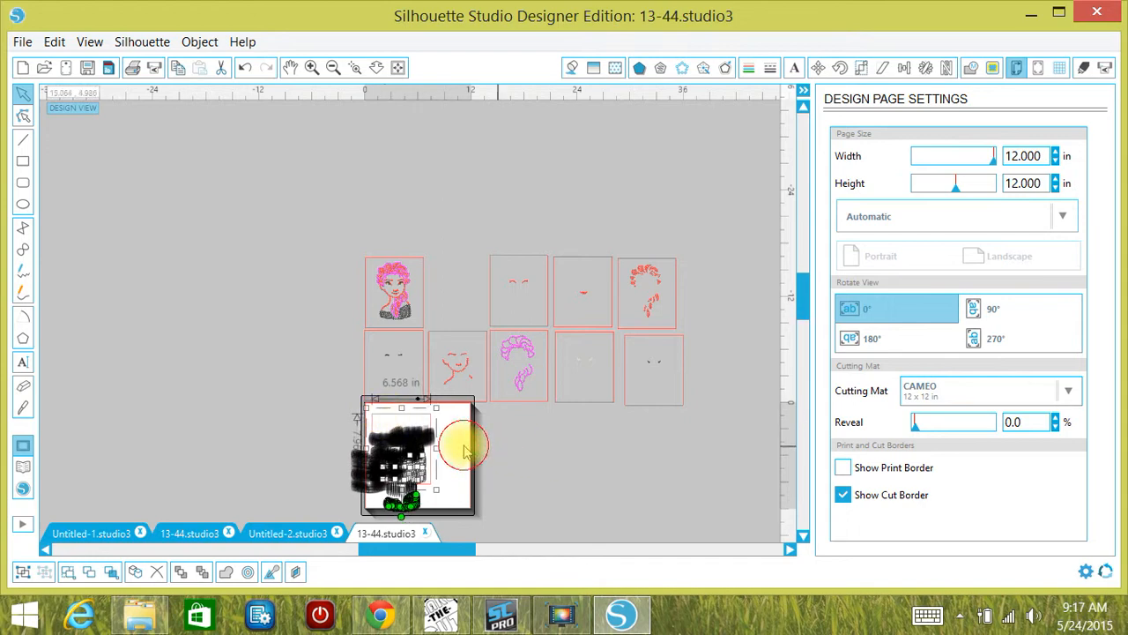
pyautogui.click(608, 502)
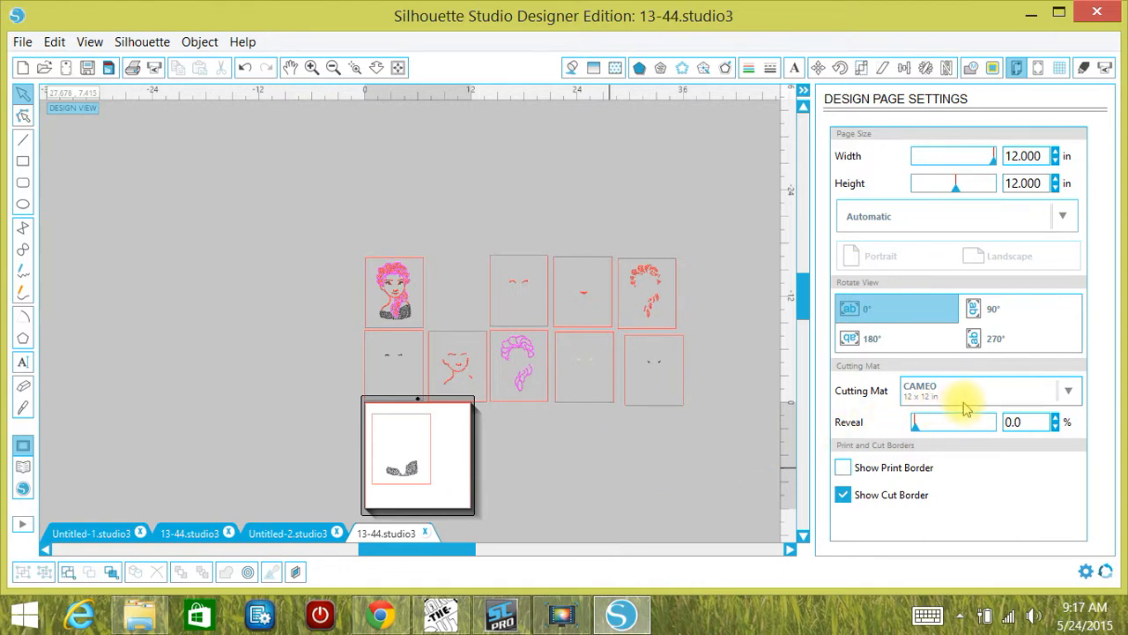
# Review the available cutting mat sizes in the design page settings, keeping the CAMEO 12 x 12 in mat.
pyautogui.click(1069, 395)
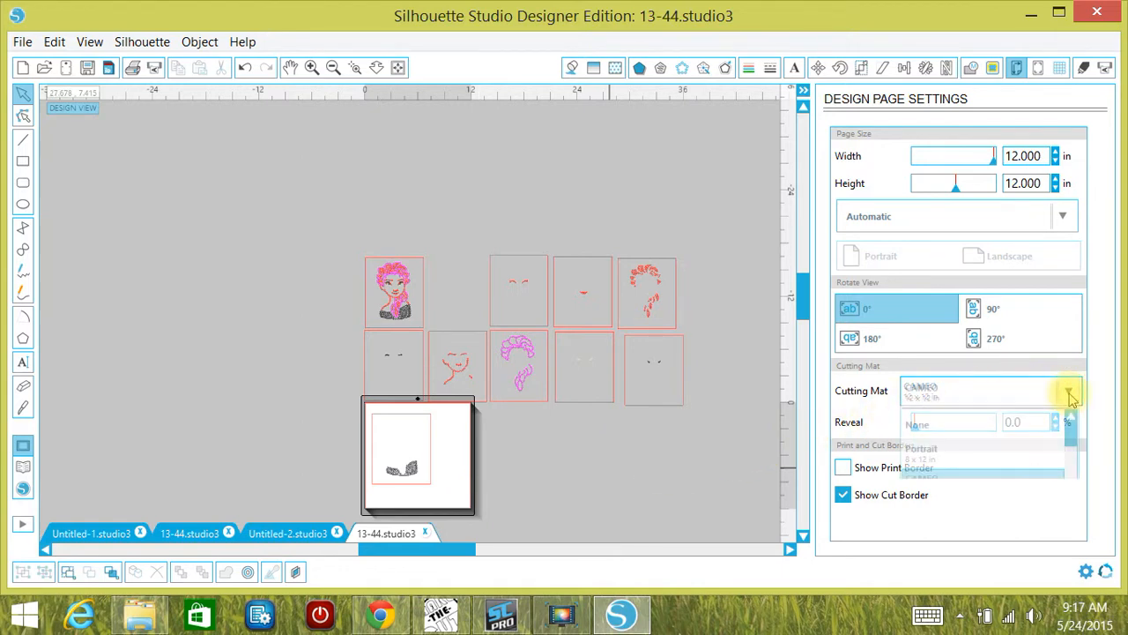
pyautogui.moveTo(1070, 428)
pyautogui.mouseDown()
pyautogui.moveTo(1074, 481)
pyautogui.moveTo(1070, 422)
pyautogui.mouseUp()
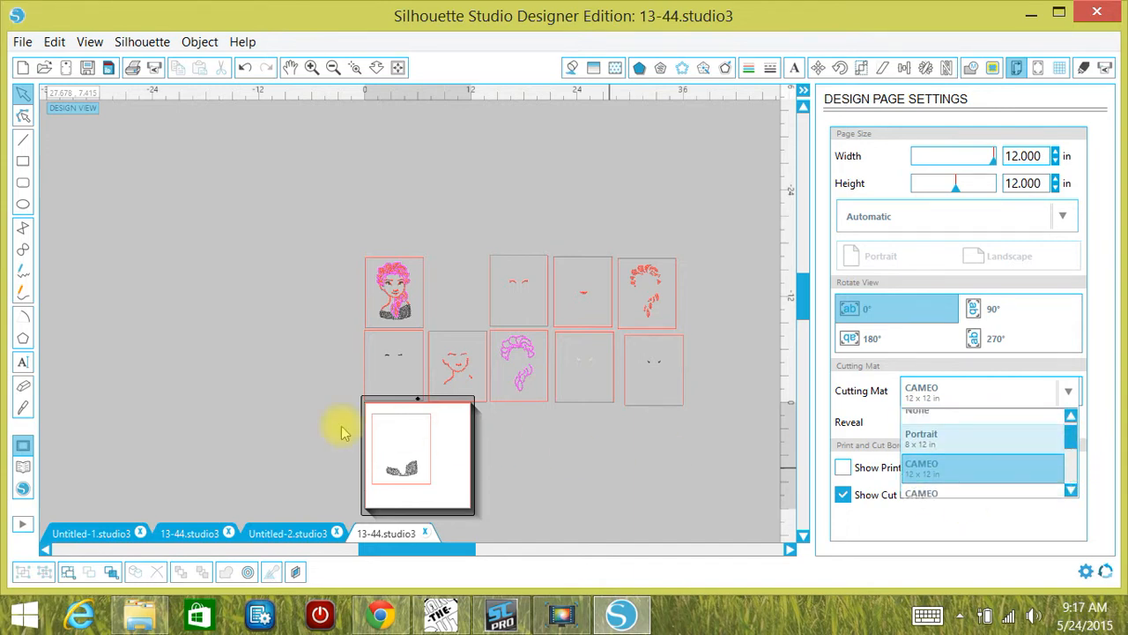
pyautogui.click(649, 447)
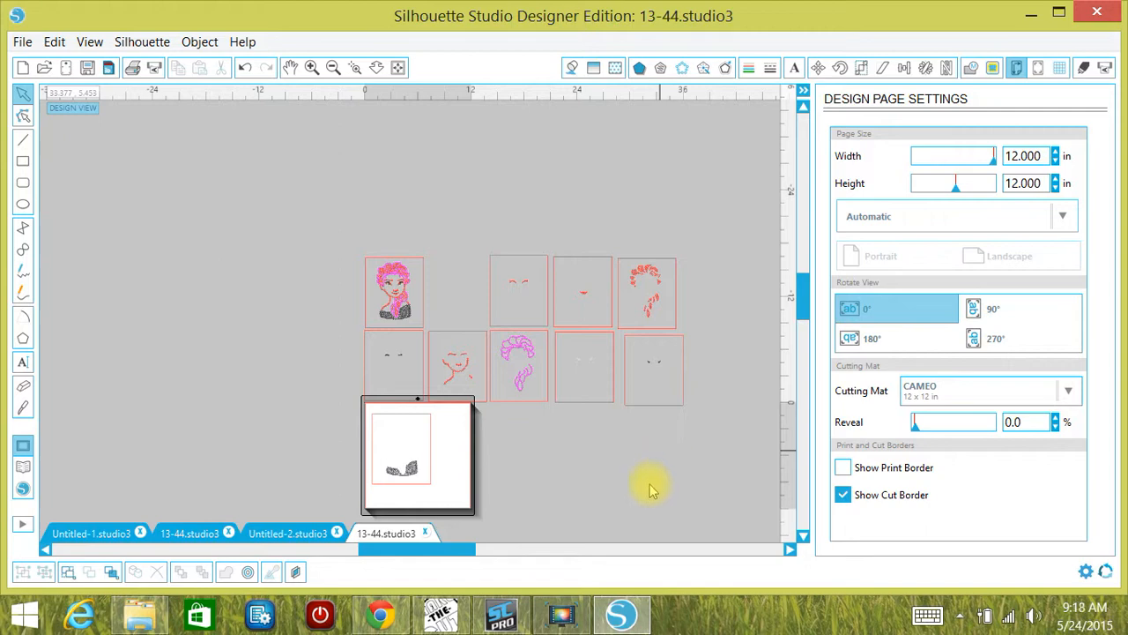
pyautogui.click(562, 617)
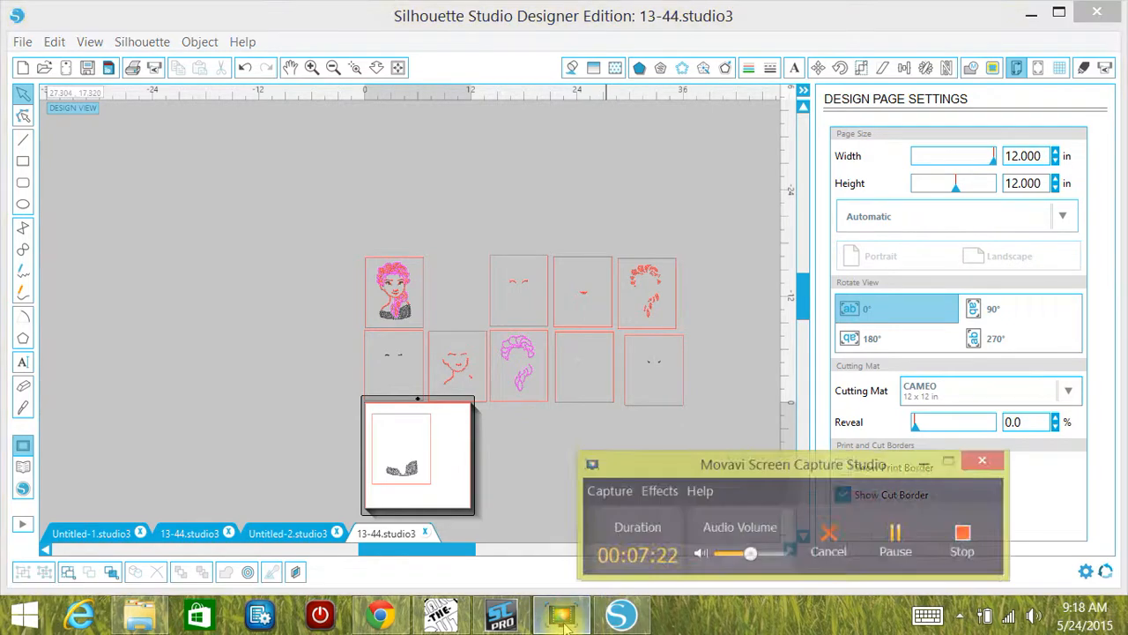